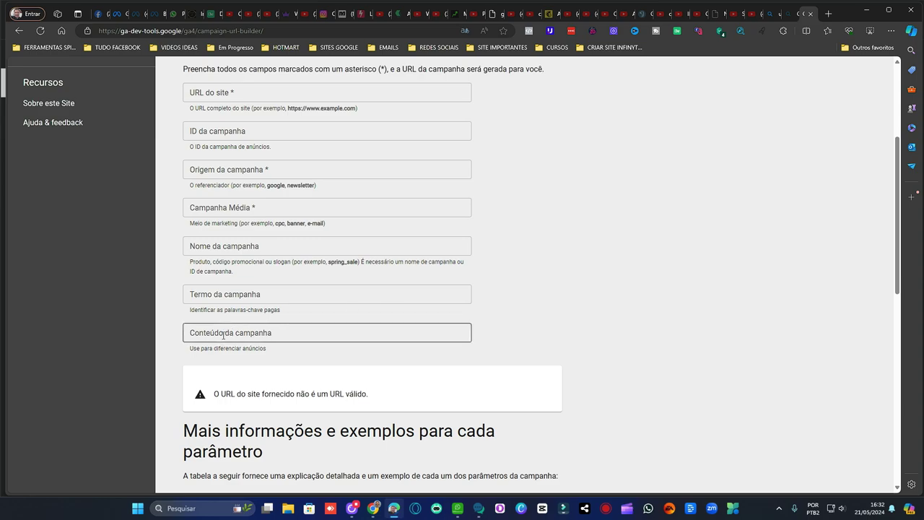
- Examine the Campaign URL Builder's form fields and the reference table explaining each UTM parameter with examples
{"action": "scroll", "coordinate": [497, 278], "scroll_direction": "up", "scroll_amount": 2}
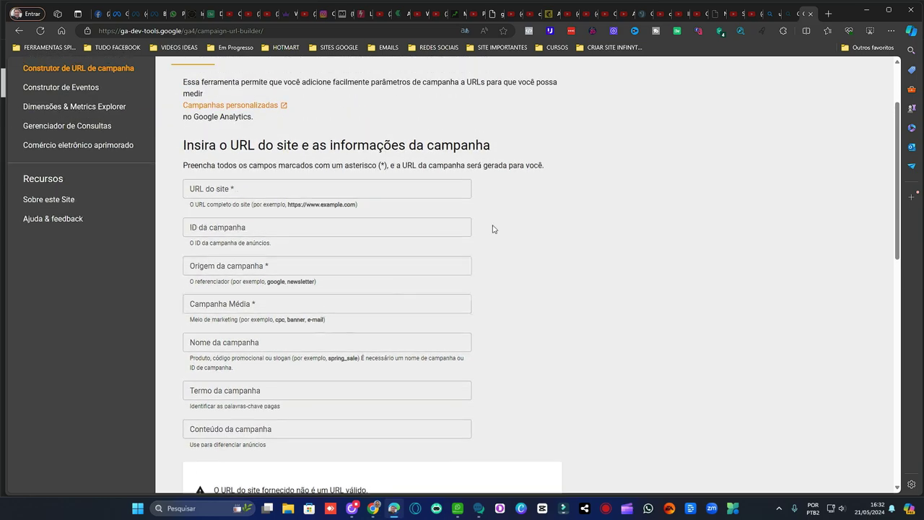
{"action": "scroll", "coordinate": [395, 174], "scroll_direction": "down", "scroll_amount": 5}
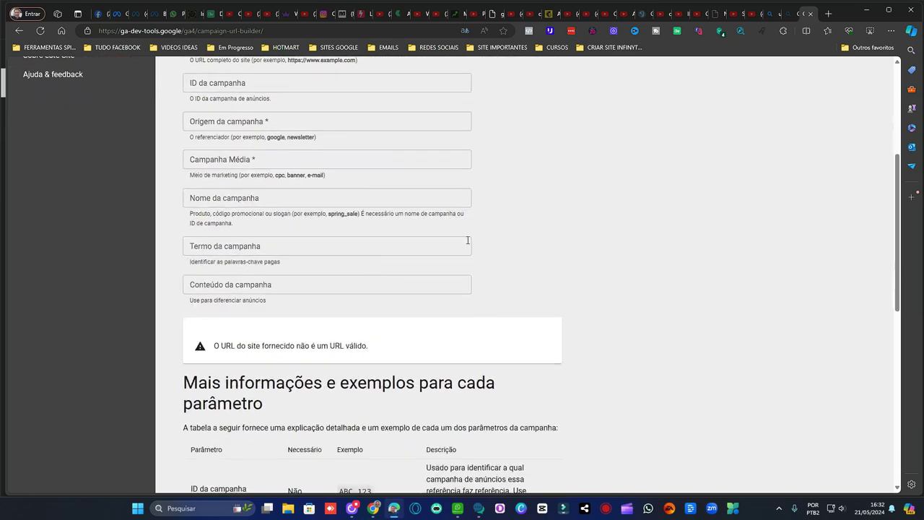
{"action": "scroll", "coordinate": [404, 275], "scroll_direction": "down", "scroll_amount": 2}
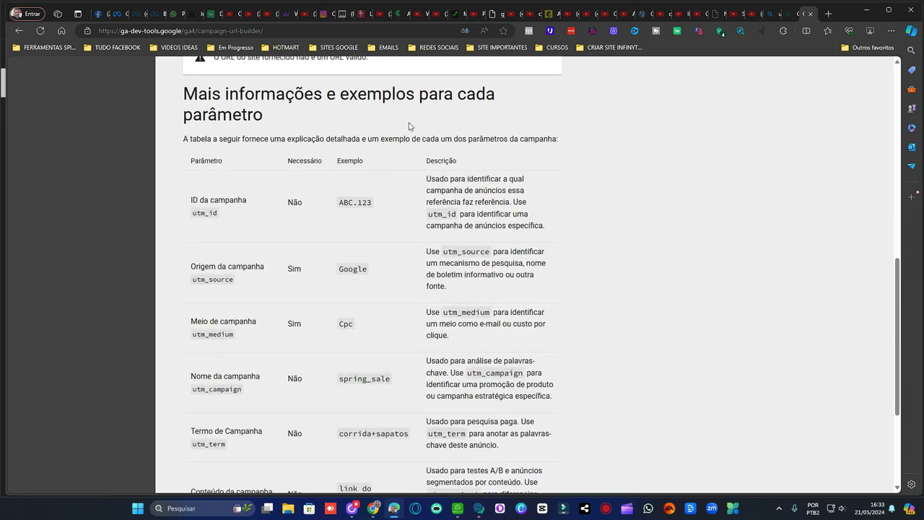
{"action": "scroll", "coordinate": [345, 279], "scroll_direction": "down", "scroll_amount": 2}
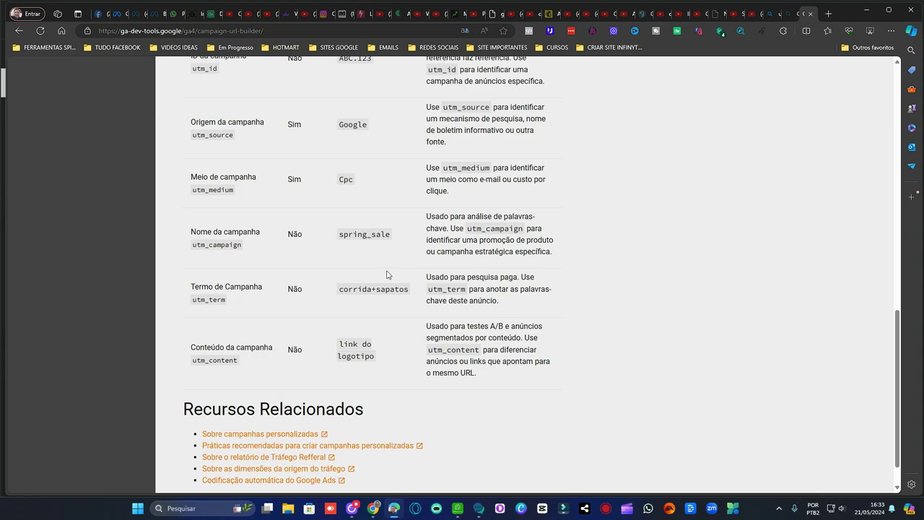
{"action": "scroll", "coordinate": [406, 265], "scroll_direction": "up", "scroll_amount": 1}
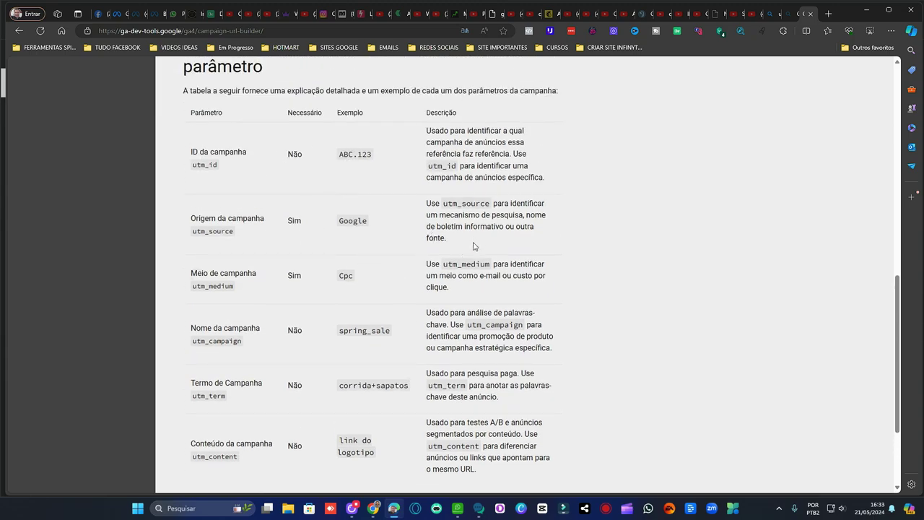
{"action": "scroll", "coordinate": [339, 324], "scroll_direction": "down", "scroll_amount": 1}
{"action": "scroll", "coordinate": [552, 284], "scroll_direction": "up", "scroll_amount": 4}
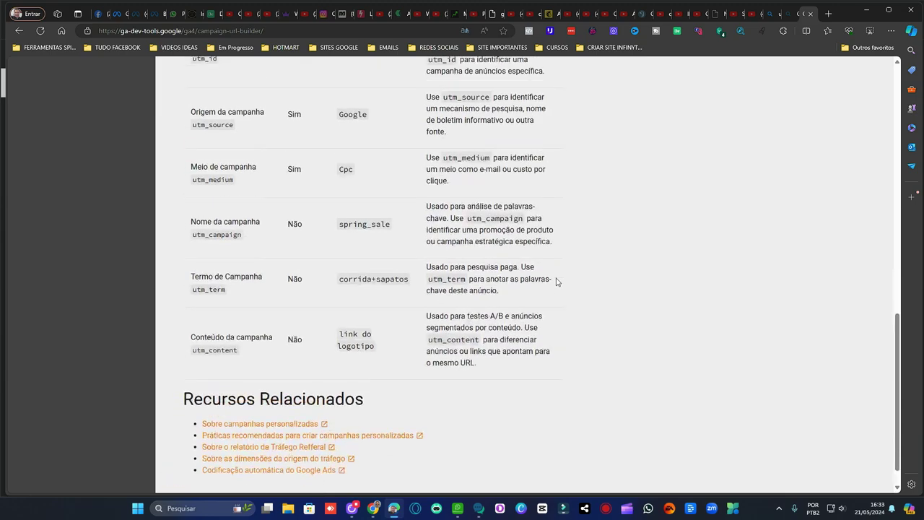
{"action": "scroll", "coordinate": [547, 286], "scroll_direction": "up", "scroll_amount": 3}
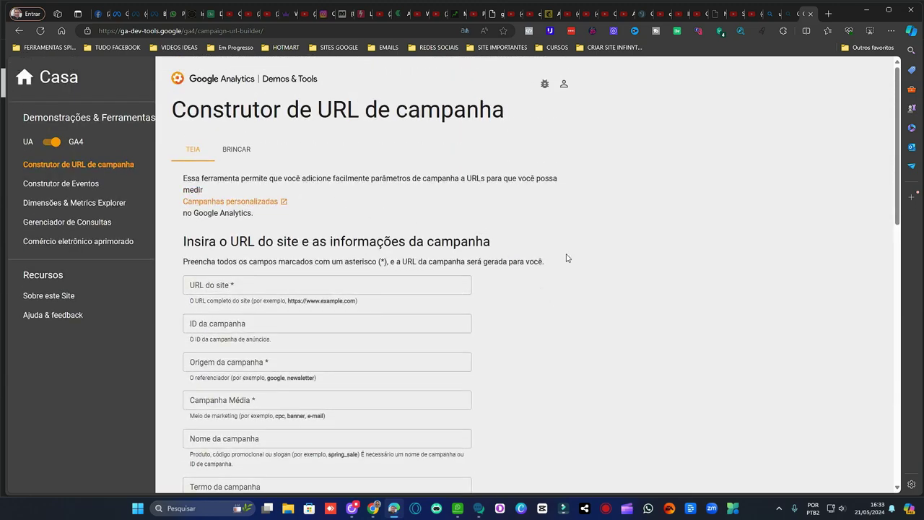
{"action": "scroll", "coordinate": [537, 213], "scroll_direction": "down", "scroll_amount": 1}
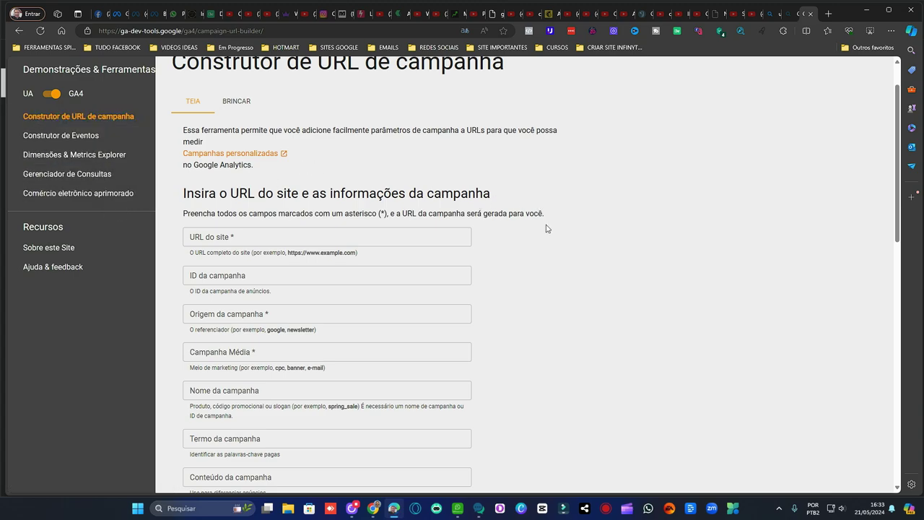
{"action": "scroll", "coordinate": [557, 236], "scroll_direction": "up", "scroll_amount": 1}
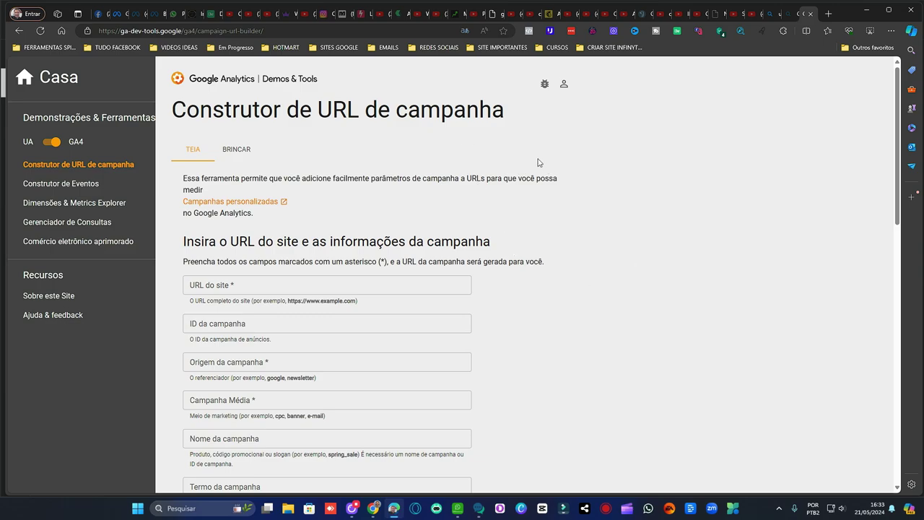
- Switch to the gerandosites.com/parametros generator and review its prefilled website, source, media and product fields and the option to generate parameters
{"action": "left_click", "coordinate": [494, 14]}
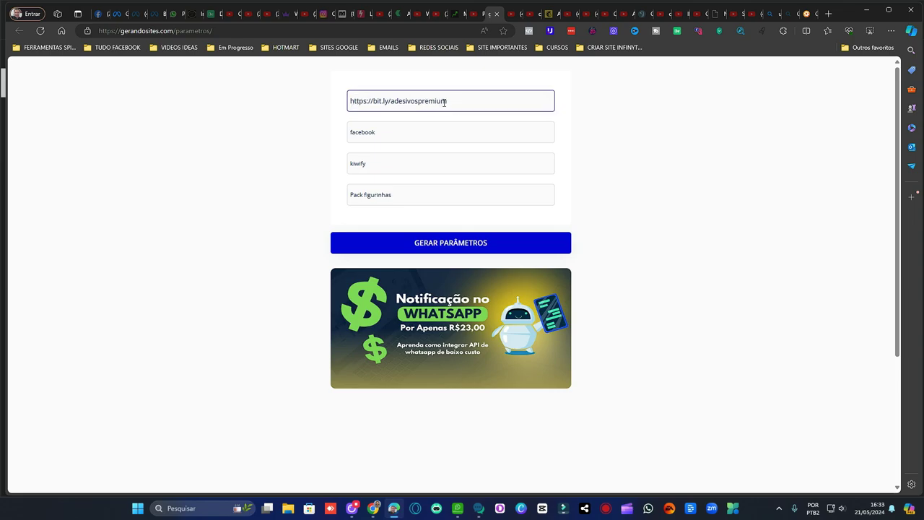
{"action": "left_click", "coordinate": [378, 124]}
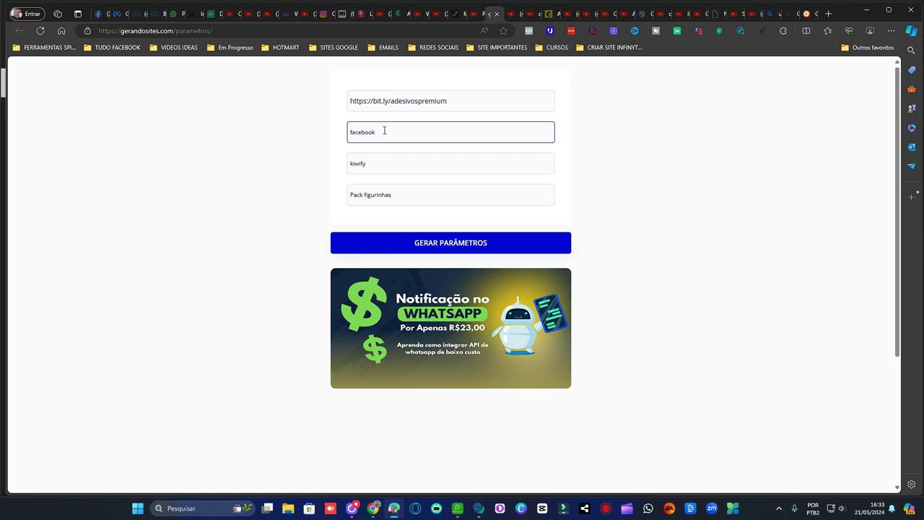
{"action": "left_click", "coordinate": [387, 164]}
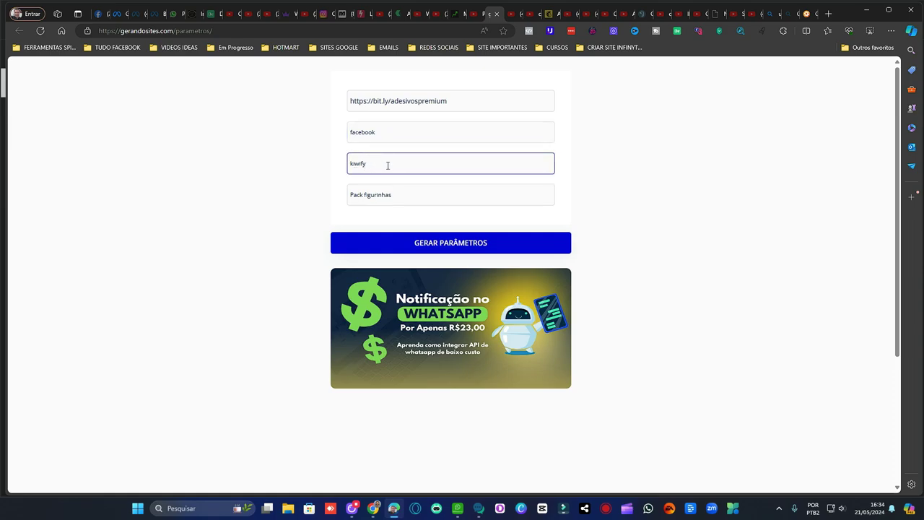
{"action": "left_click", "coordinate": [372, 195]}
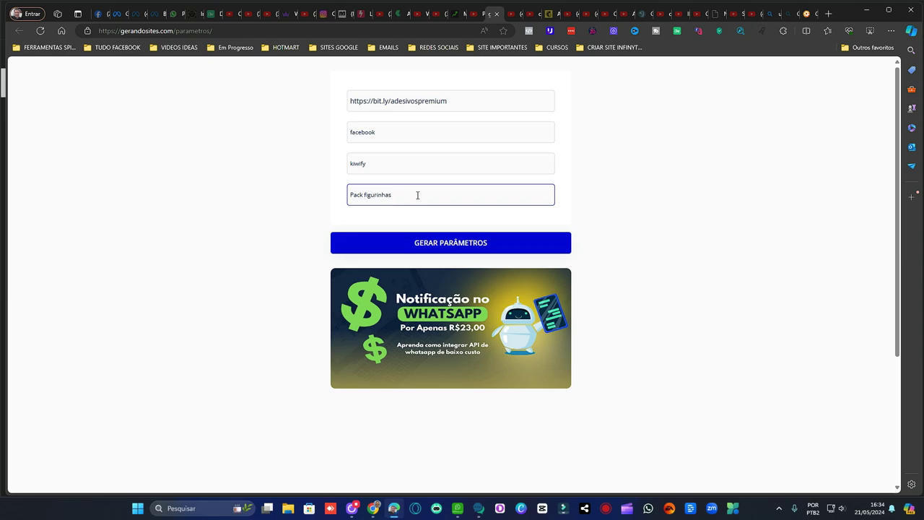
{"action": "left_click", "coordinate": [382, 131]}
{"action": "left_click", "coordinate": [382, 101]}
{"action": "left_click", "coordinate": [382, 165]}
{"action": "left_click", "coordinate": [390, 190]}
{"action": "left_click", "coordinate": [382, 101]}
{"action": "left_click", "coordinate": [391, 194]}
{"action": "left_click", "coordinate": [477, 241]}
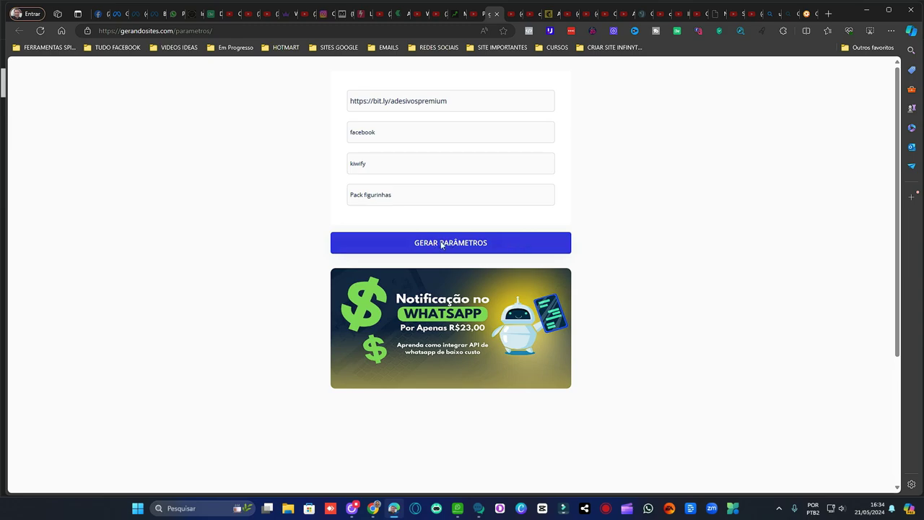
{"action": "left_click", "coordinate": [505, 247]}
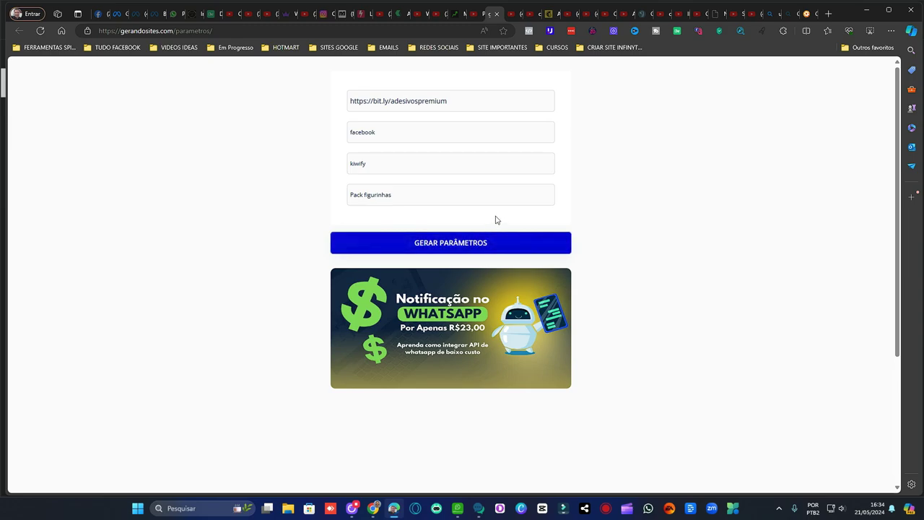
{"action": "left_click", "coordinate": [462, 242]}
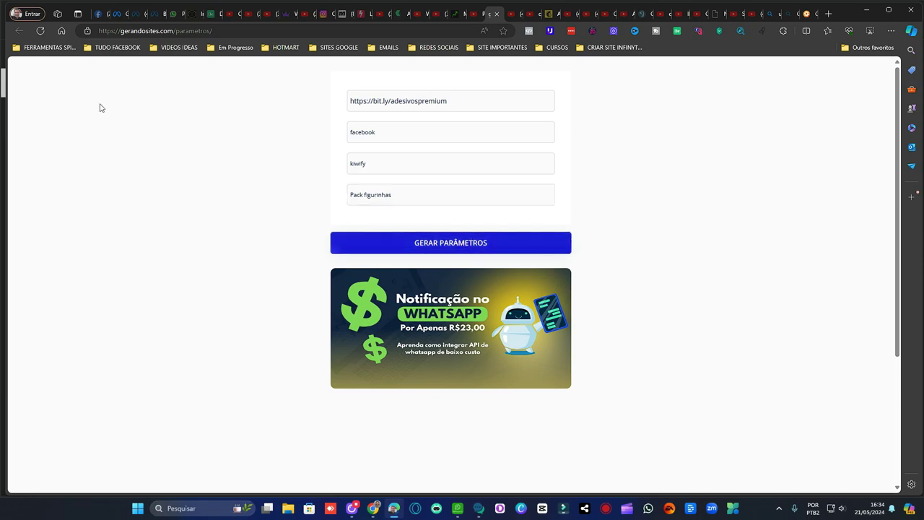
- Reload the parameter generator to empty the form and enter https//:subindovendas.com.br as the website address
{"action": "left_click", "coordinate": [40, 30]}
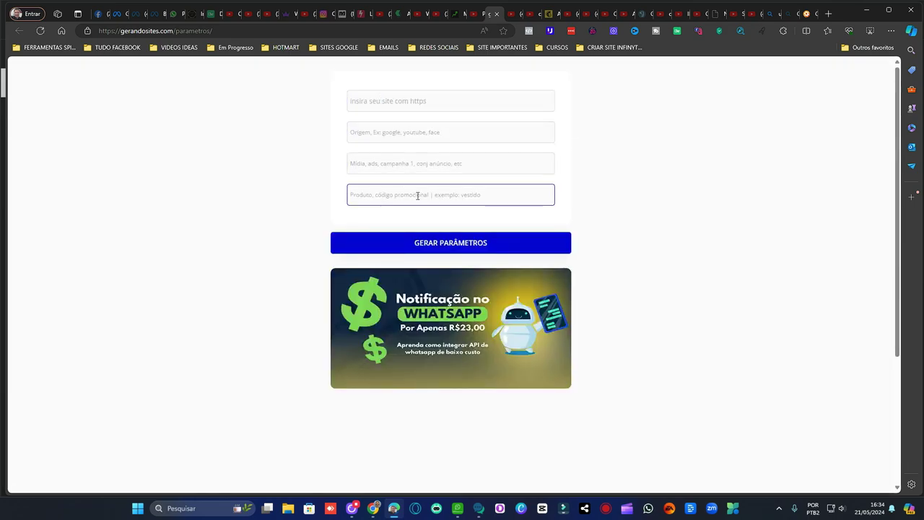
{"action": "left_click", "coordinate": [419, 101]}
{"action": "type", "text": "Safety"}
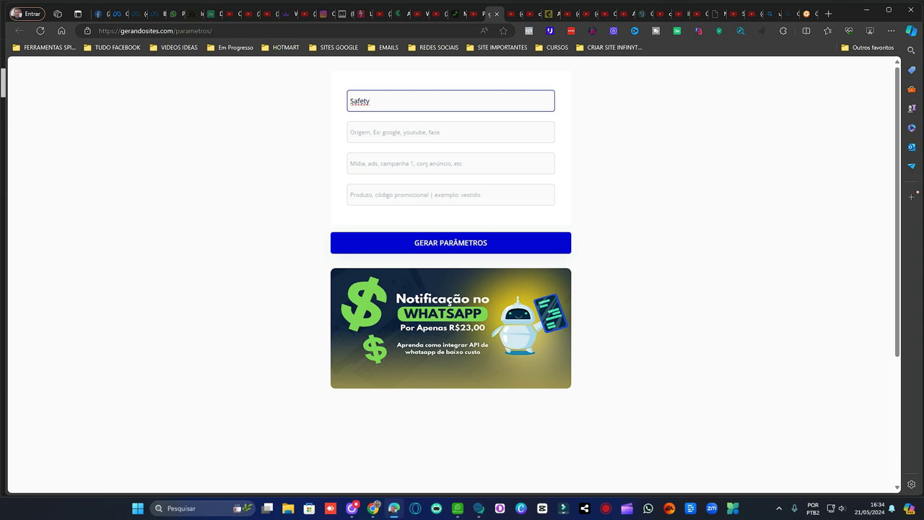
{"action": "key", "text": "ctrl+a"}
{"action": "key", "text": "BackSpace"}
{"action": "type", "text": "h"}
{"action": "type", "text": "ttps"}
{"action": "type", "text": "ps"}
{"action": "type", "text": "//"}
{"action": "type", "text": ":subindoen"}
{"action": "type", "text": "vend"}
{"action": "type", "text": "as.com"}
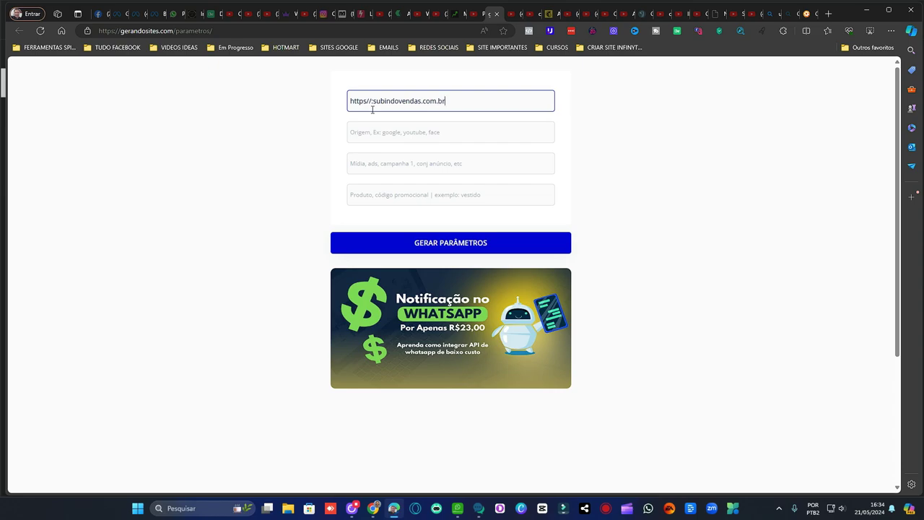
- Set the traffic source to facebook and the media field to "venda 01 kiwify"
{"action": "left_click", "coordinate": [390, 130]}
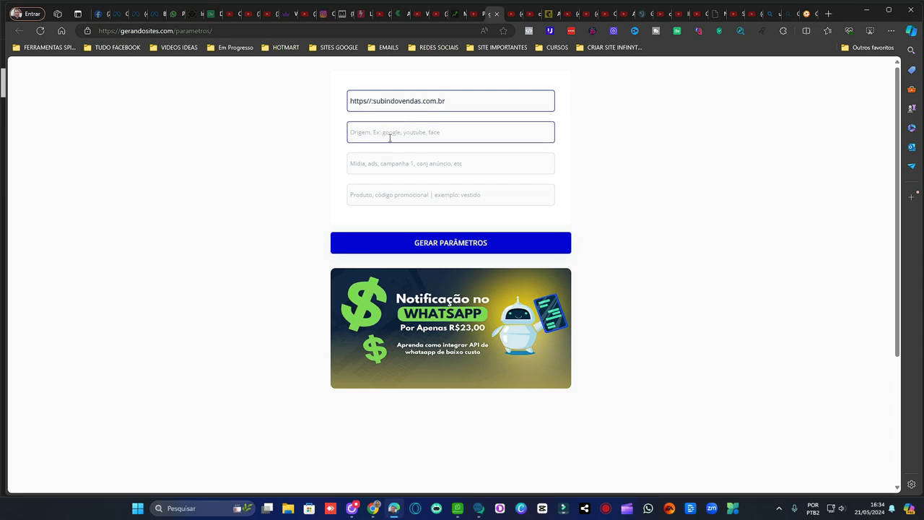
{"action": "left_click", "coordinate": [444, 133]}
{"action": "type", "text": "facebook"}
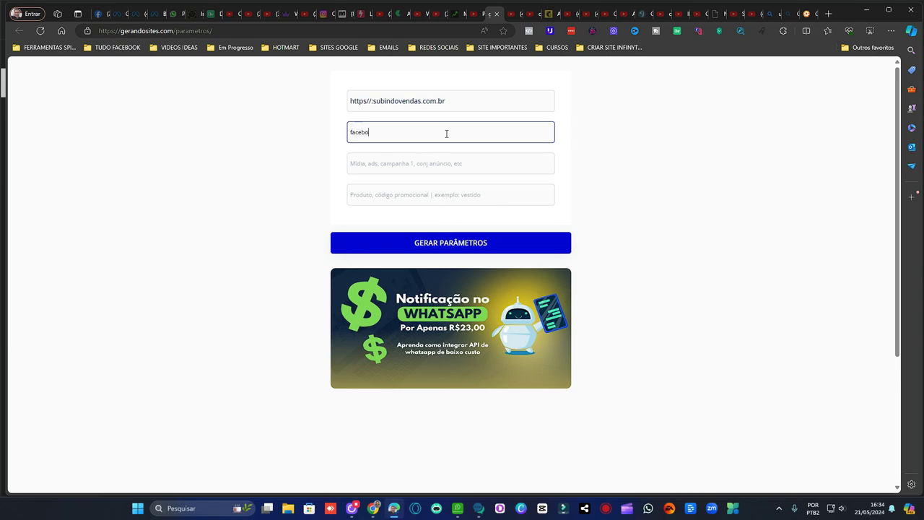
{"action": "left_click", "coordinate": [511, 168]}
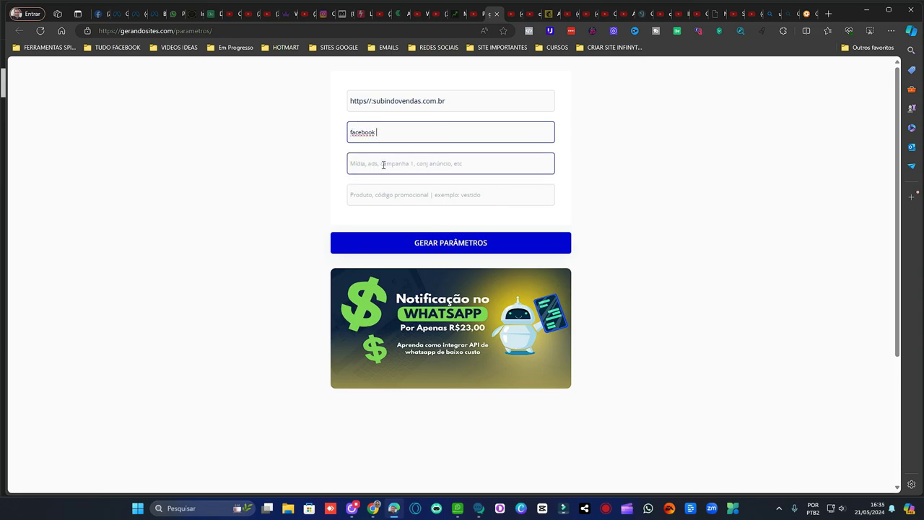
{"action": "left_click", "coordinate": [431, 164]}
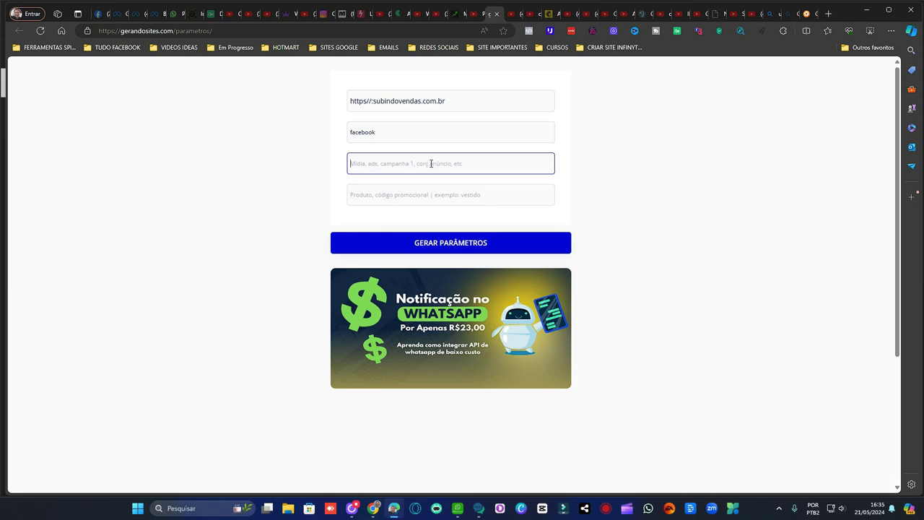
{"action": "type", "text": "venda 01 kiwify"}
- Enter zapmarkeng as the product and generate the website link with its UTM parameters
{"action": "left_click", "coordinate": [451, 195]}
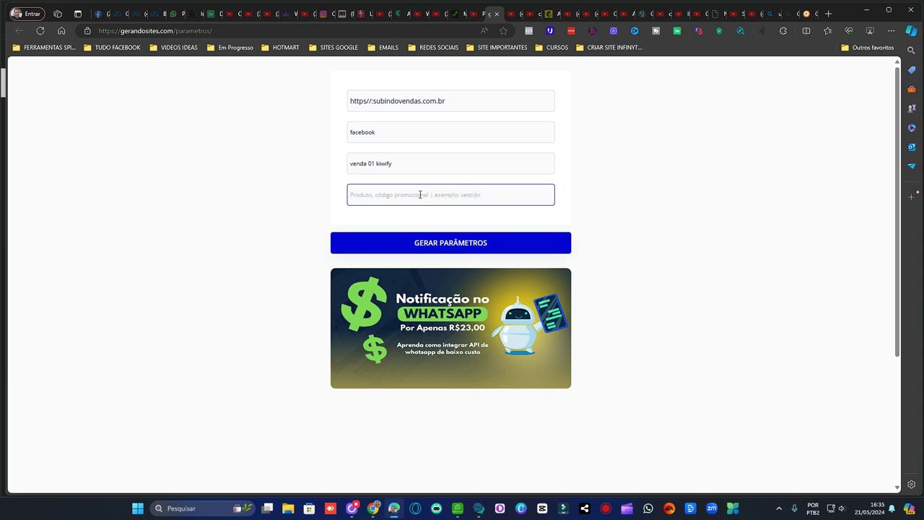
{"action": "type", "text": "zapmar"}
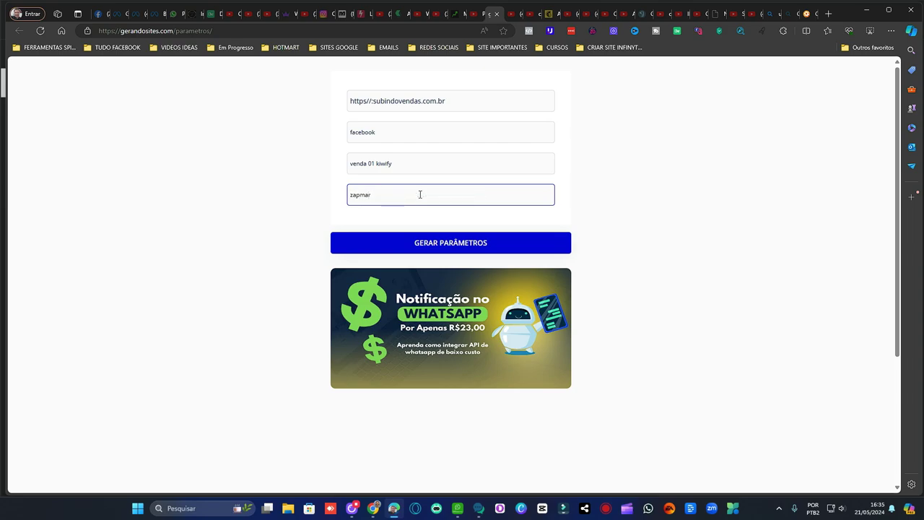
{"action": "type", "text": "3ekie"}
{"action": "left_click", "coordinate": [461, 245]}
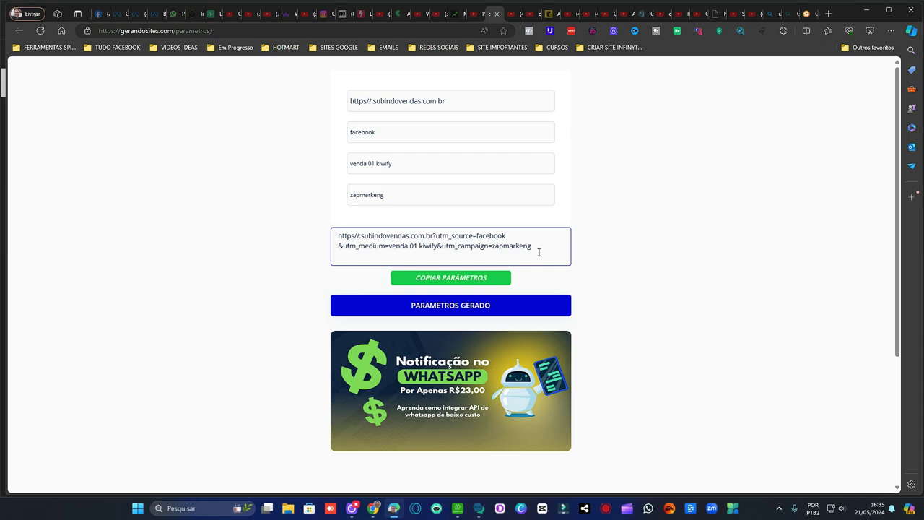
{"action": "left_click_drag", "start_coordinate": [536, 248], "coordinate": [328, 238]}
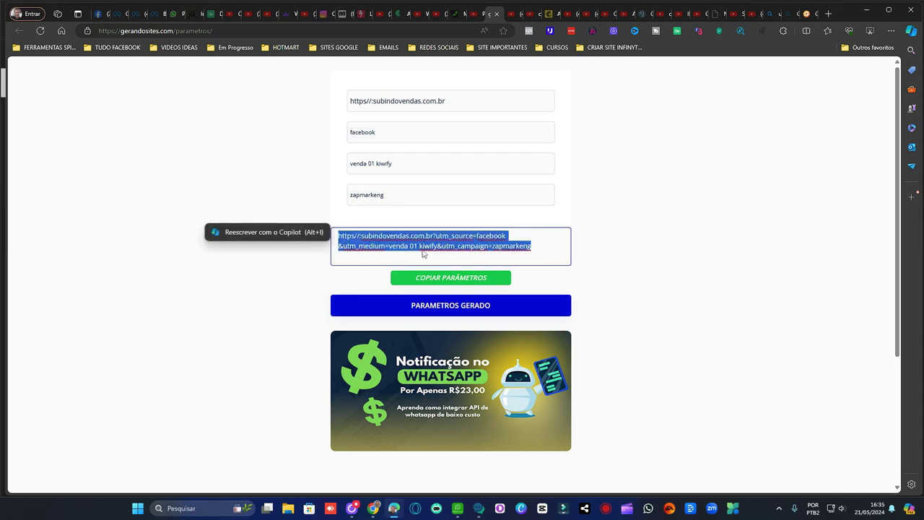
{"action": "left_click", "coordinate": [550, 252]}
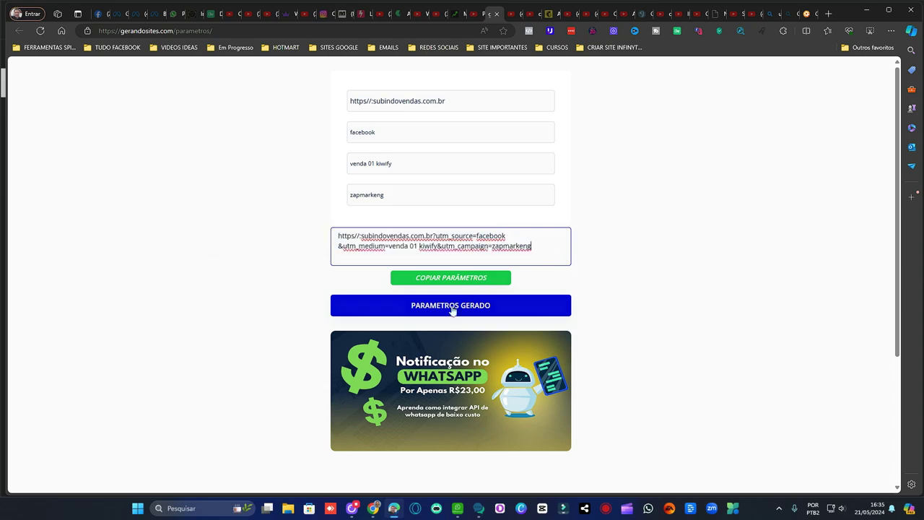